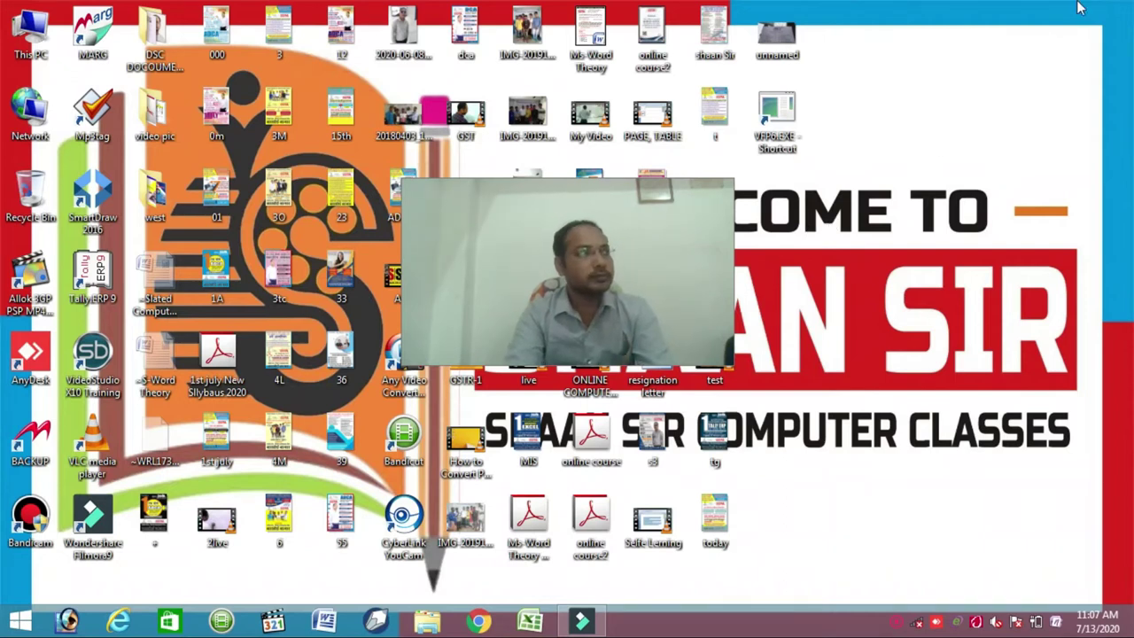
# Step: Launch Microsoft Word from the taskbar to get a blank Document1
pyautogui.click(324, 623)
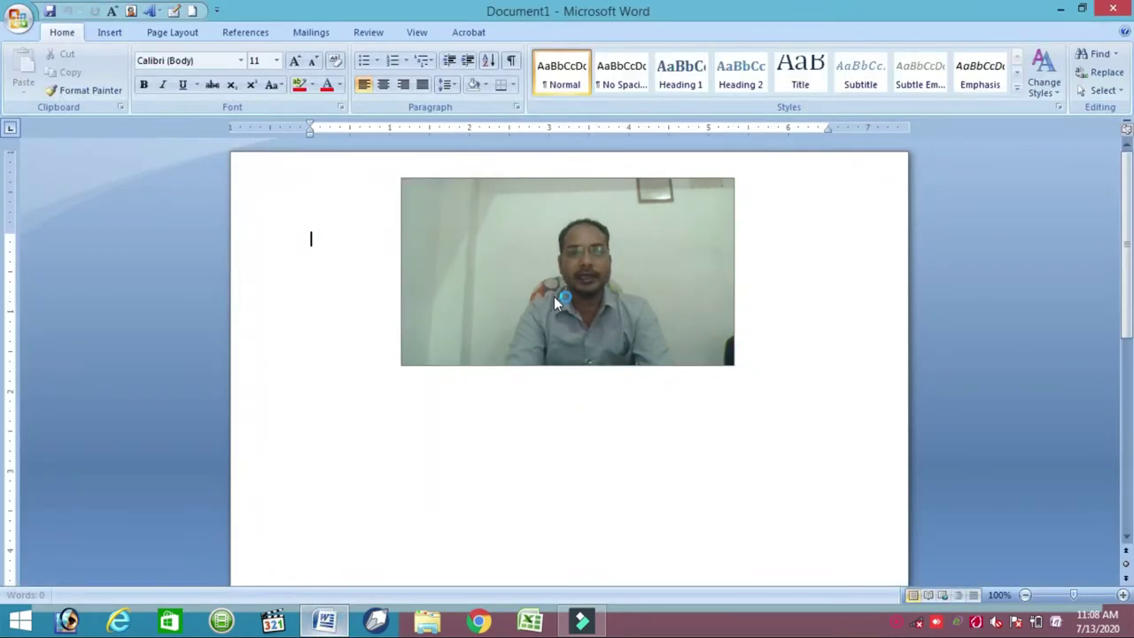
# Step: Type 'Ram is a good boy' as the document's sentence
pyautogui.moveTo(601, 279)
pyautogui.mouseDown()
pyautogui.moveTo(208, 239)
pyautogui.moveTo(1038, 336)
pyautogui.moveTo(1004, 241)
pyautogui.mouseUp()
pyautogui.click(304, 228)
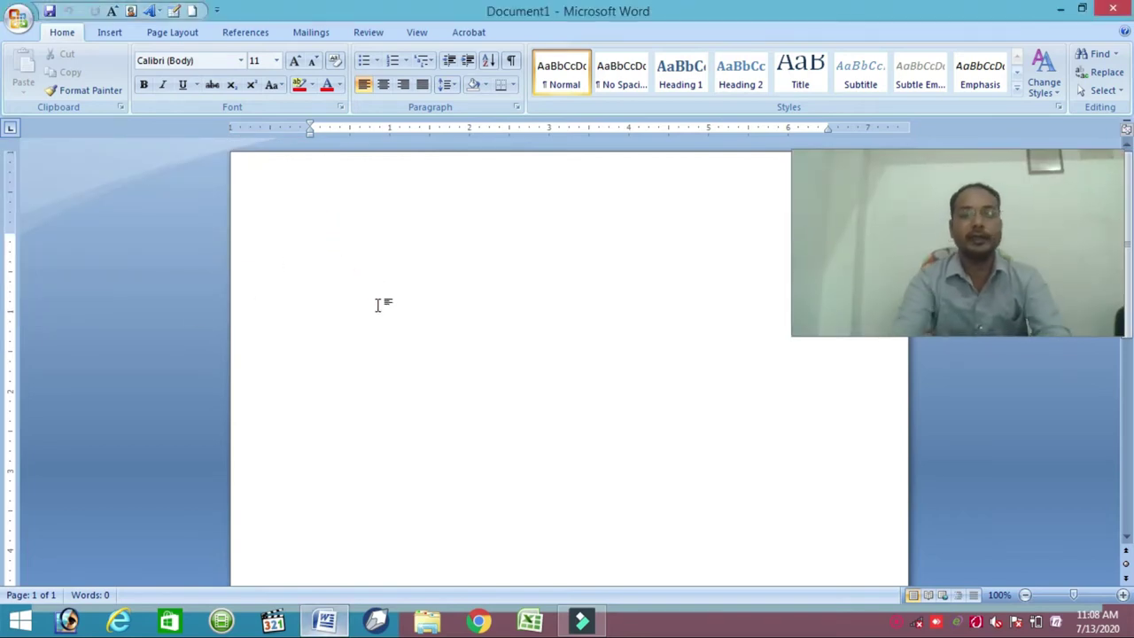
pyautogui.write('ram is a good boy')
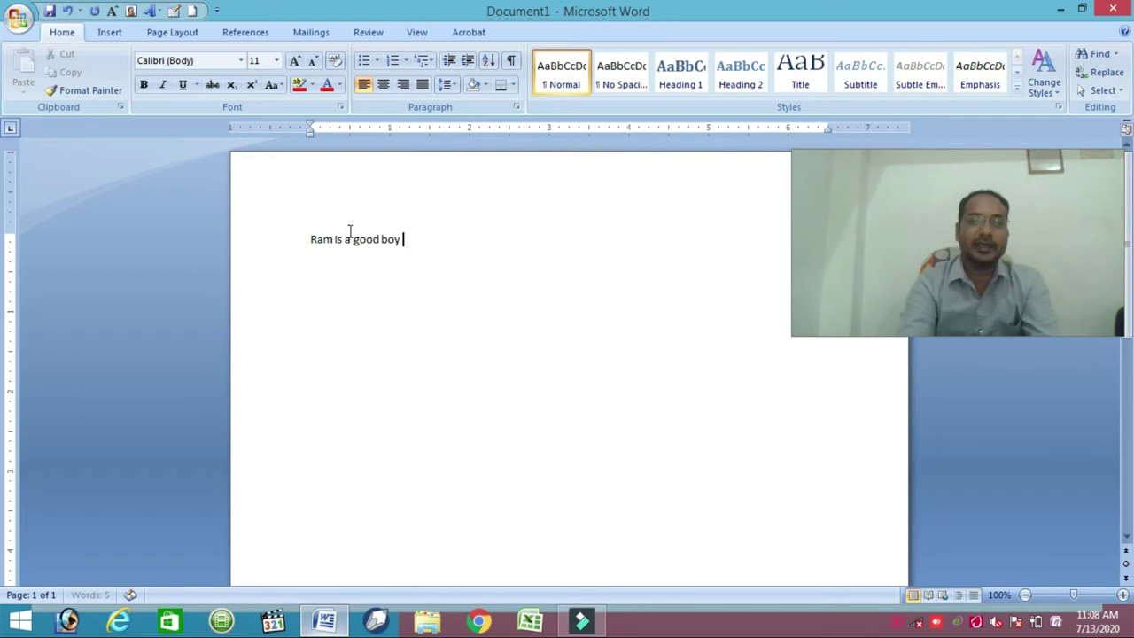
pyautogui.moveTo(353, 239); pyautogui.dragTo(379, 248)
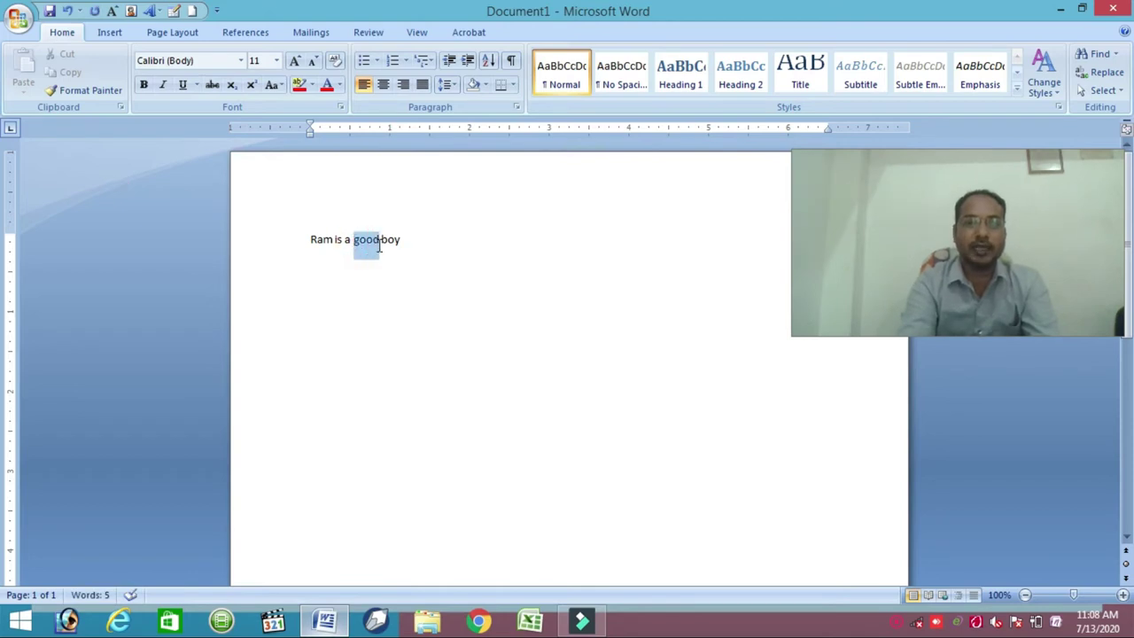
pyautogui.click(454, 256)
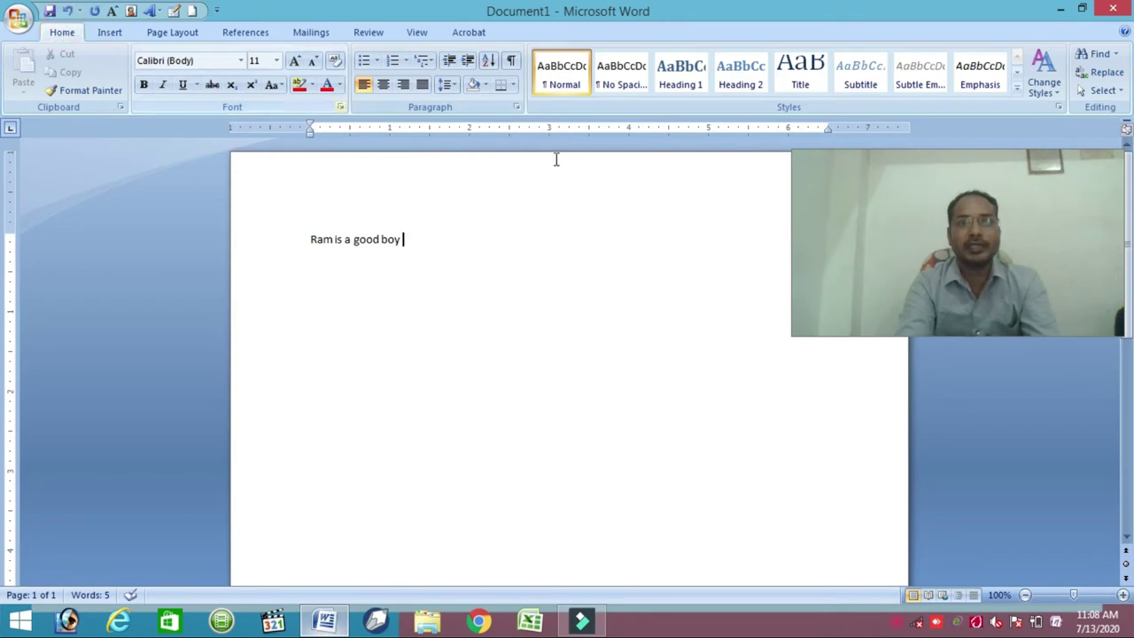
# Step: Find 'good' in the main document, then close the search window
pyautogui.click(1101, 55)
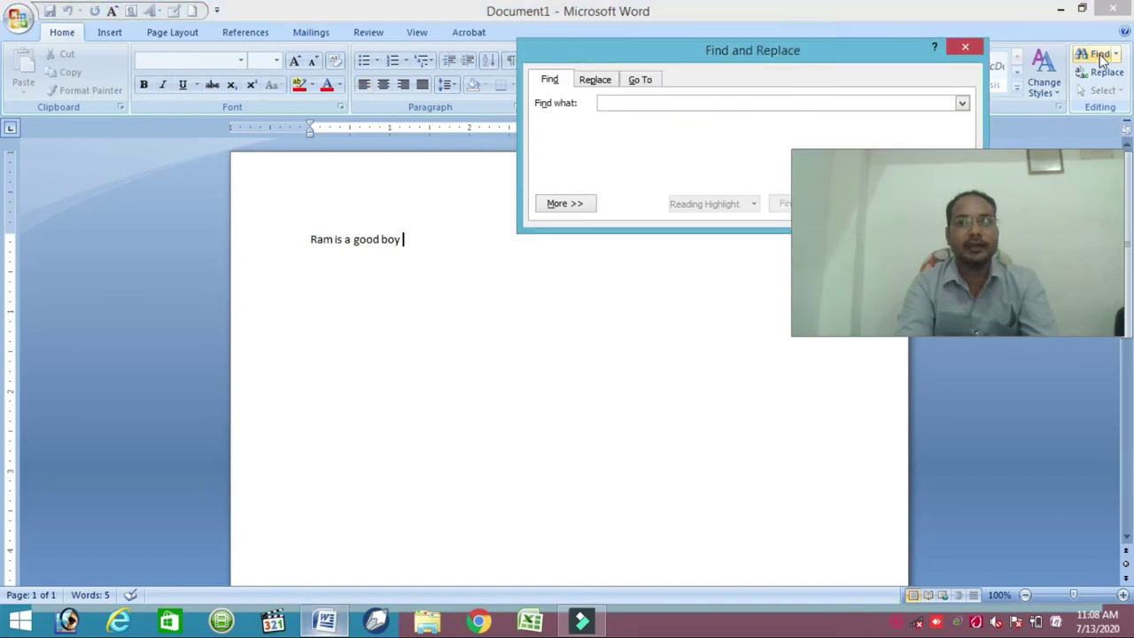
pyautogui.moveTo(820, 44); pyautogui.dragTo(609, 312)
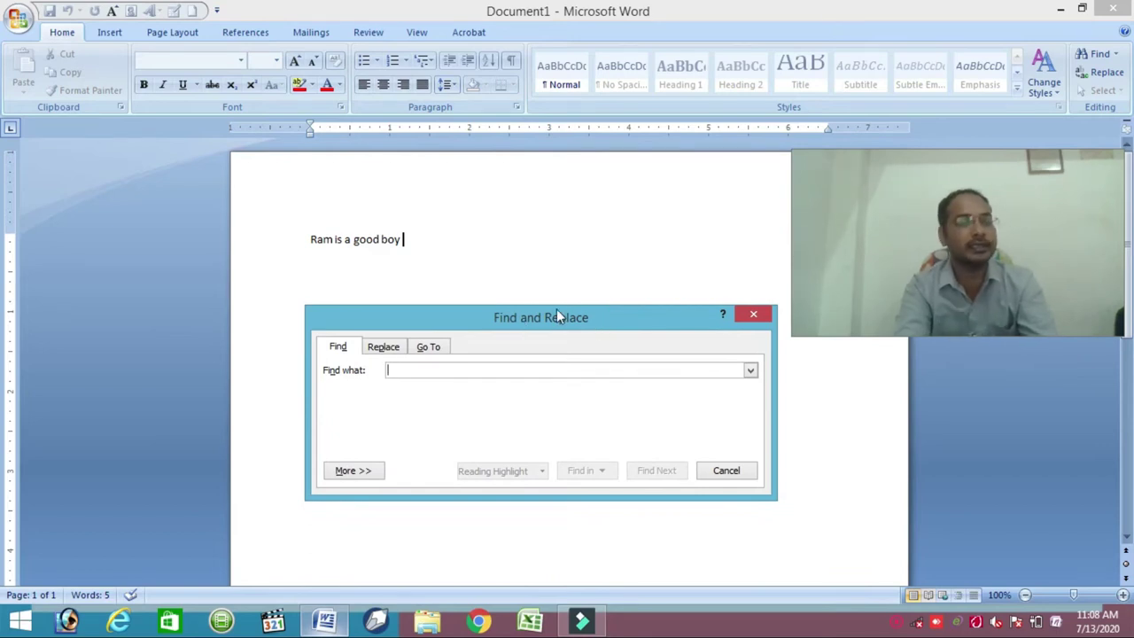
pyautogui.moveTo(550, 317); pyautogui.dragTo(556, 272)
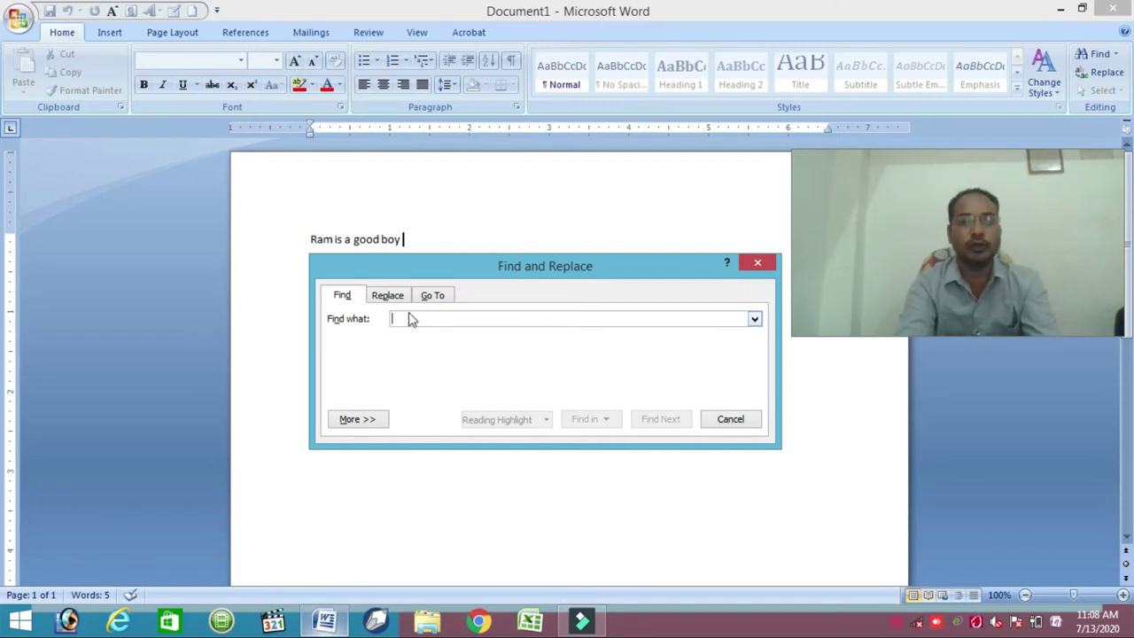
pyautogui.write('goods')
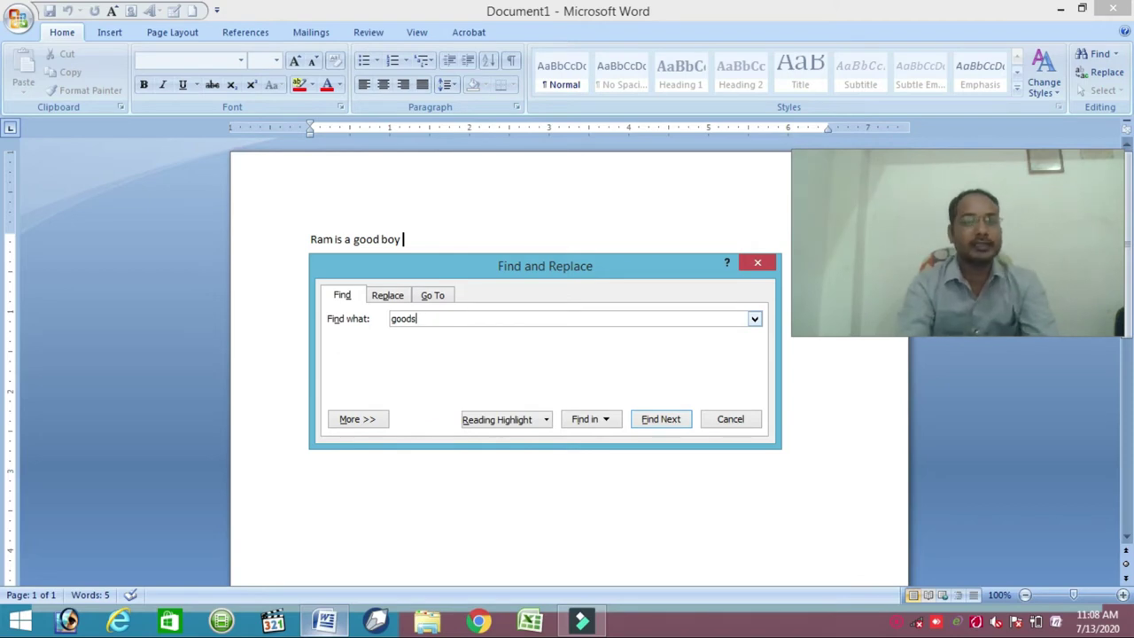
pyautogui.press('BackSpace')
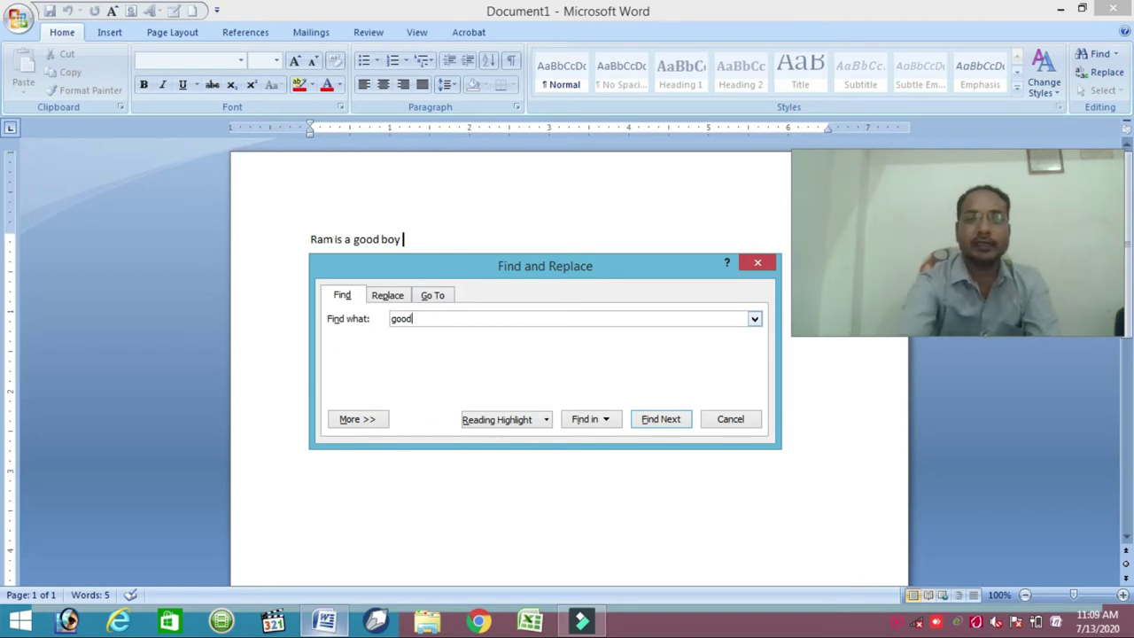
pyautogui.click(605, 423)
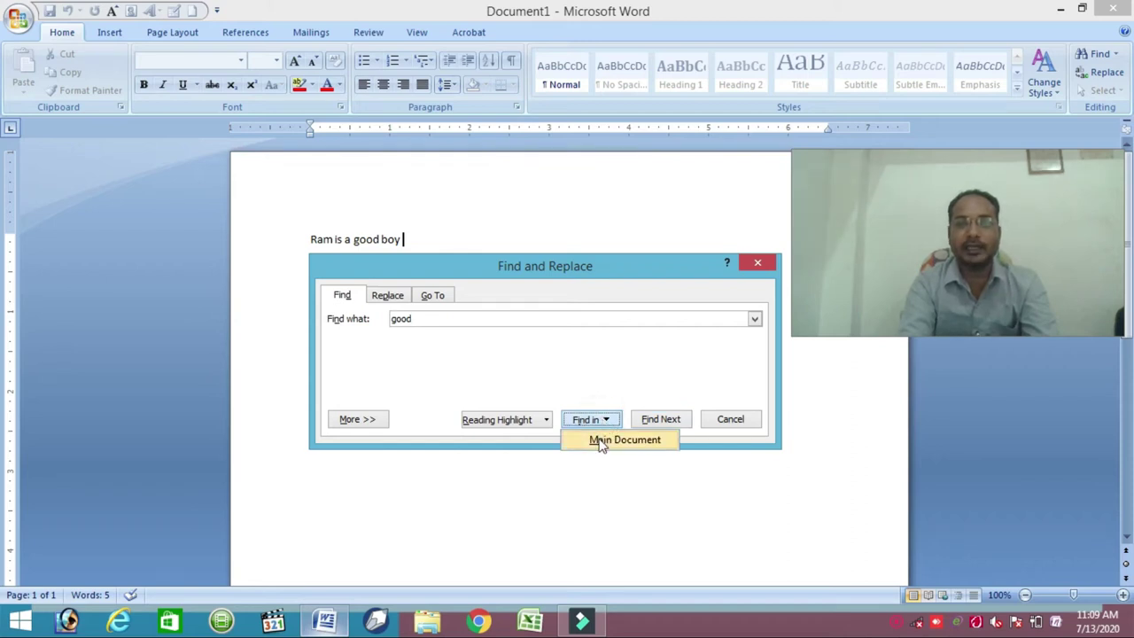
pyautogui.click(601, 440)
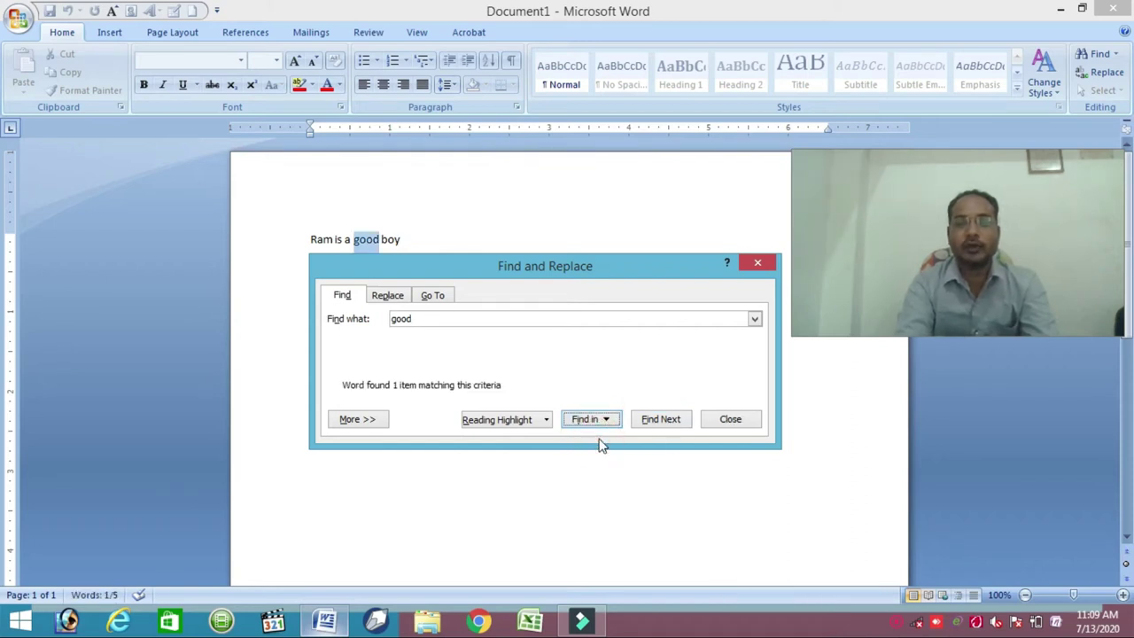
pyautogui.click(724, 424)
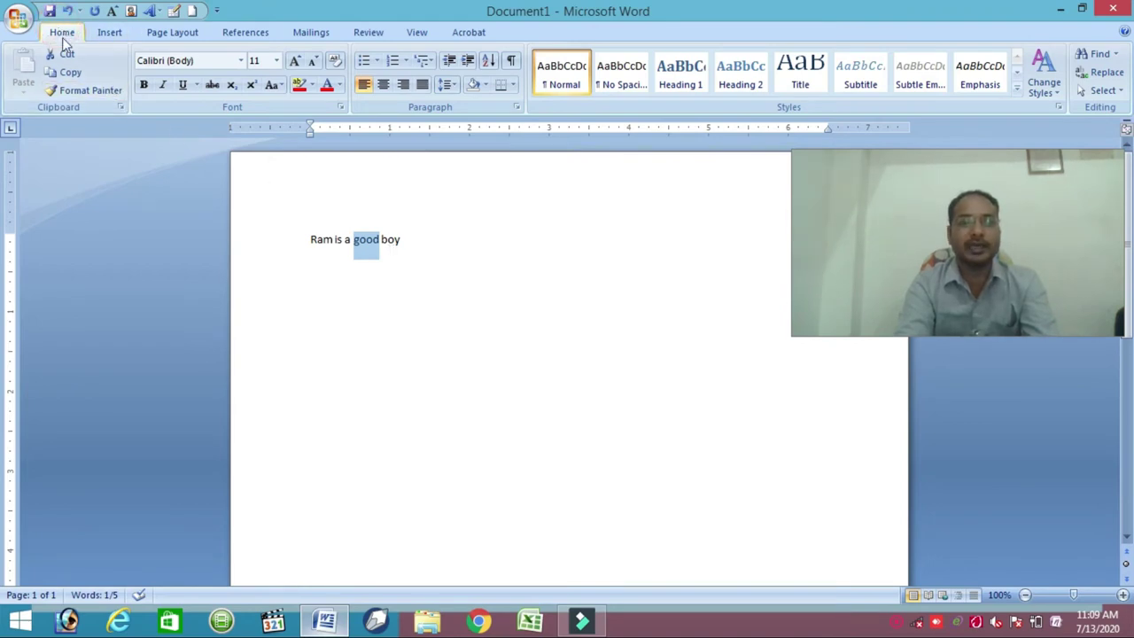
# Step: Replace 'good' with 'very good' using Find and Replace, then close the dialog
pyautogui.click(1105, 78)
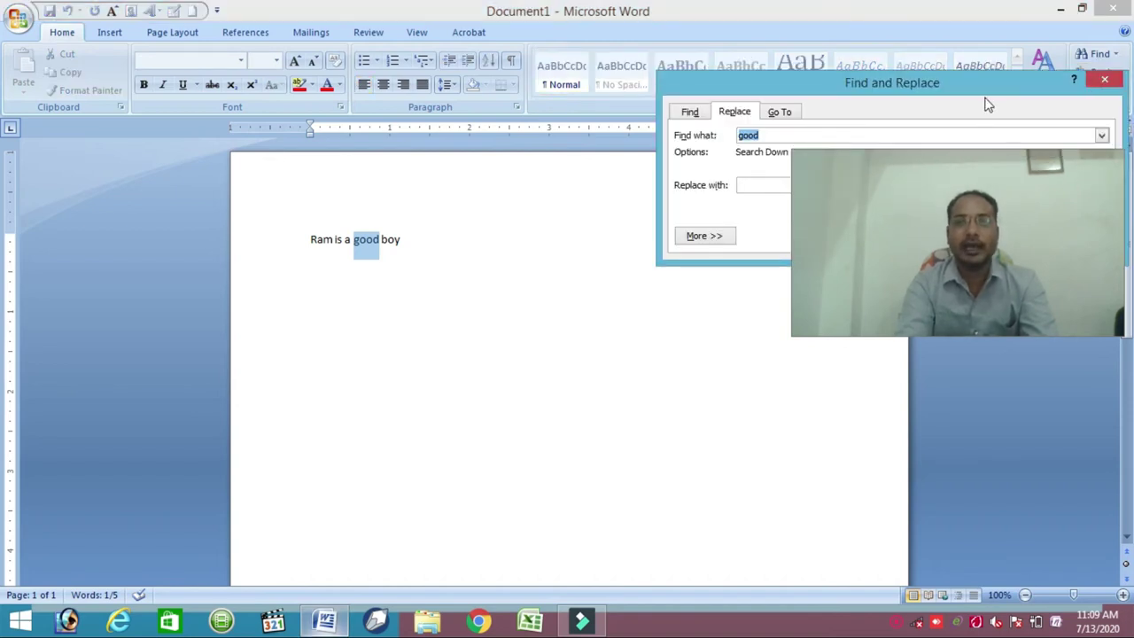
pyautogui.moveTo(983, 88); pyautogui.dragTo(635, 324)
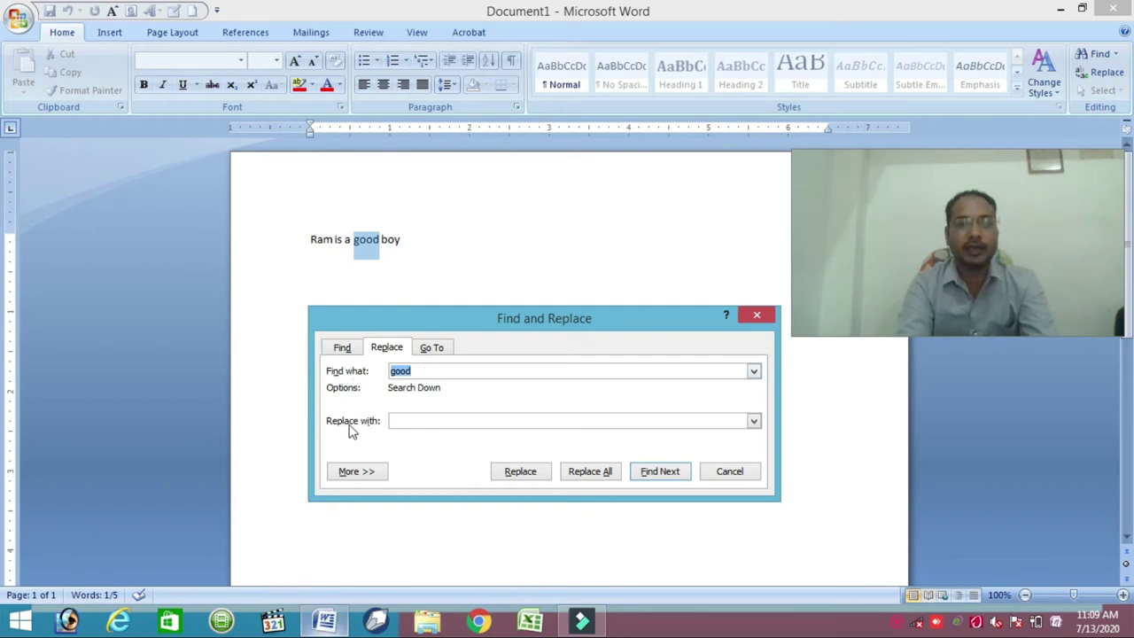
pyautogui.click(410, 419)
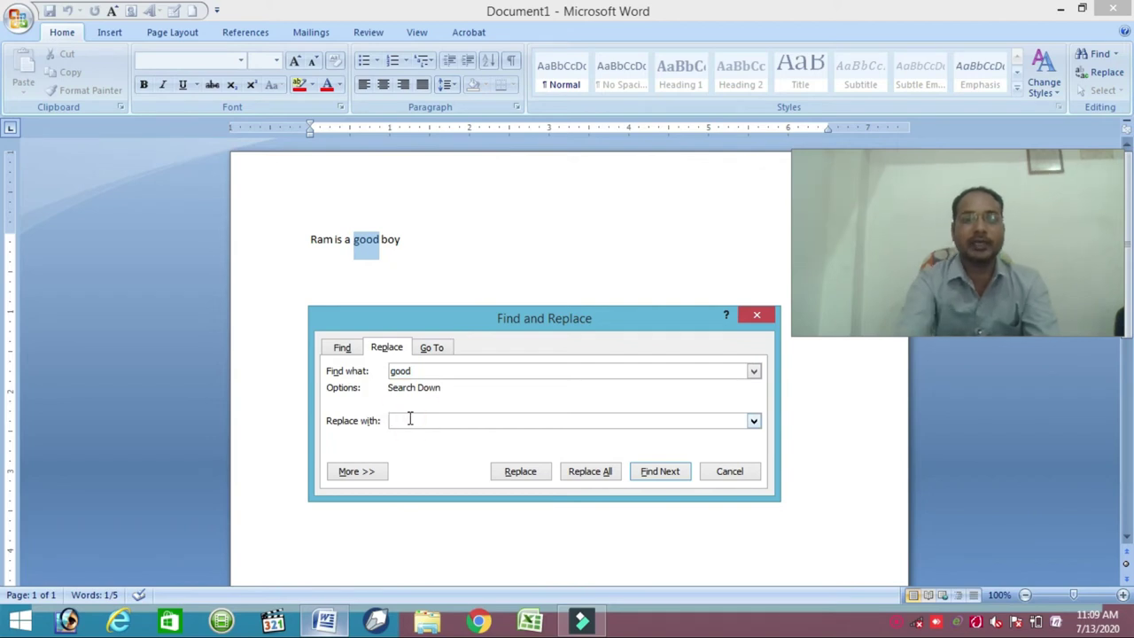
pyautogui.write('very good')
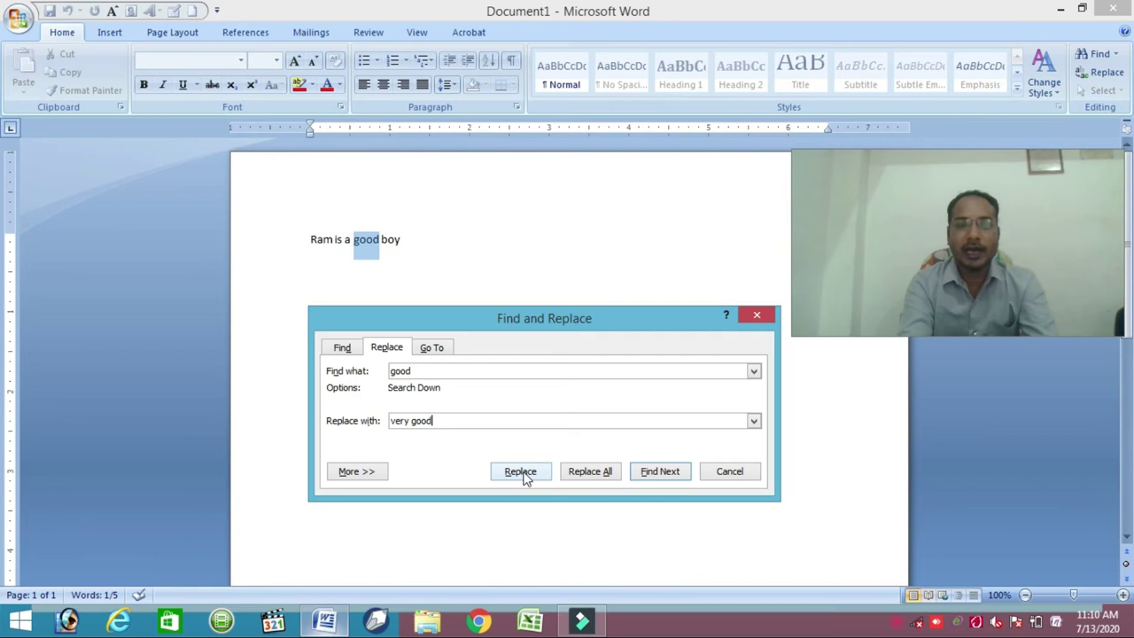
pyautogui.click(523, 475)
pyautogui.click(534, 352)
pyautogui.click(729, 471)
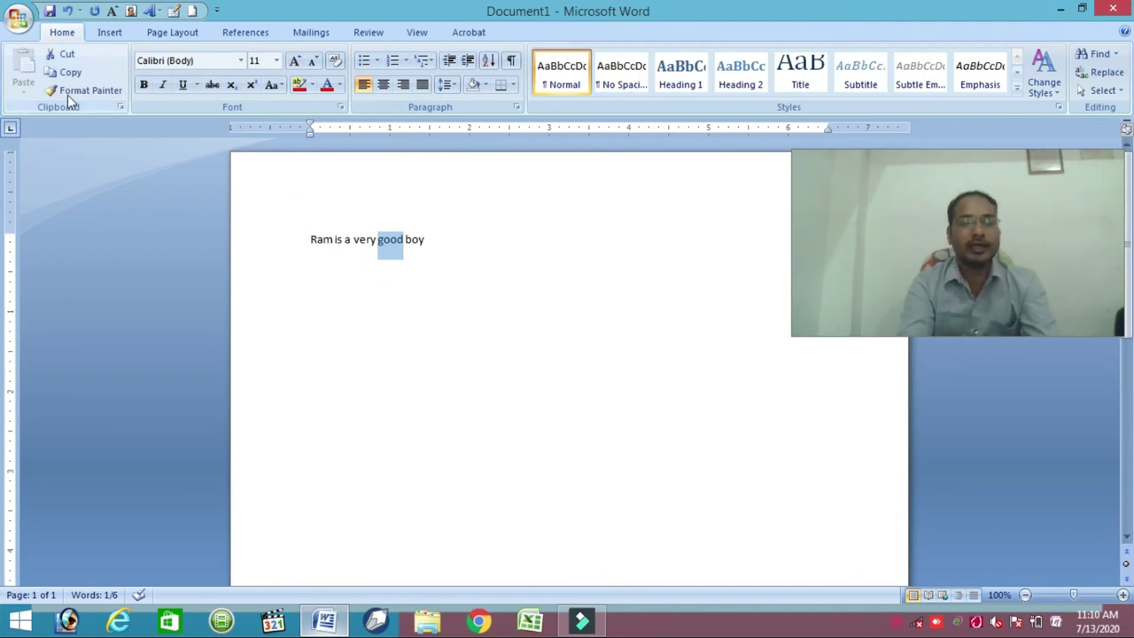
# Step: Find 'very good' in the main document, then close the search window
pyautogui.click(62, 34)
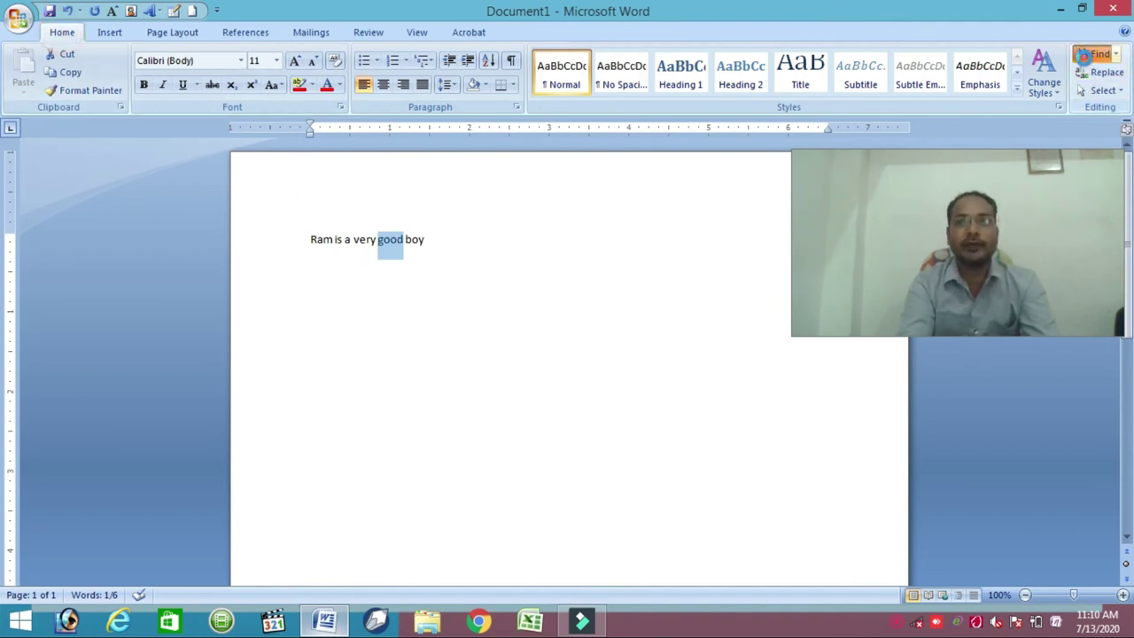
pyautogui.click(1096, 54)
pyautogui.click(429, 320)
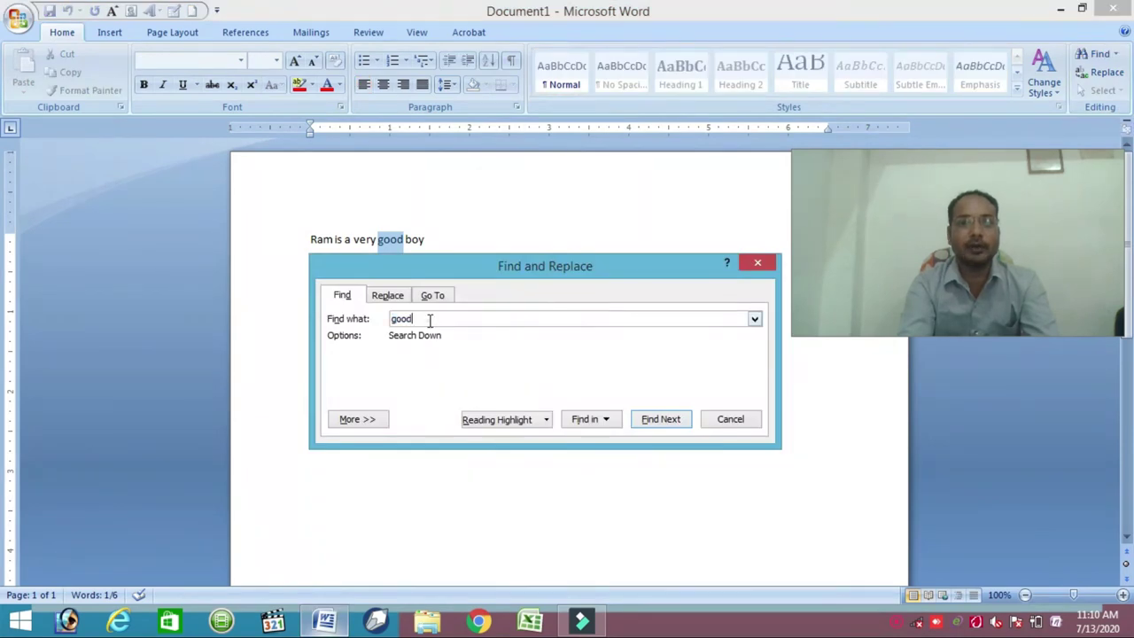
pyautogui.press('BackSpace')
pyautogui.press('BackSpace')
pyautogui.press('BackSpace')
pyautogui.press('BackSpace')
pyautogui.write('very g')
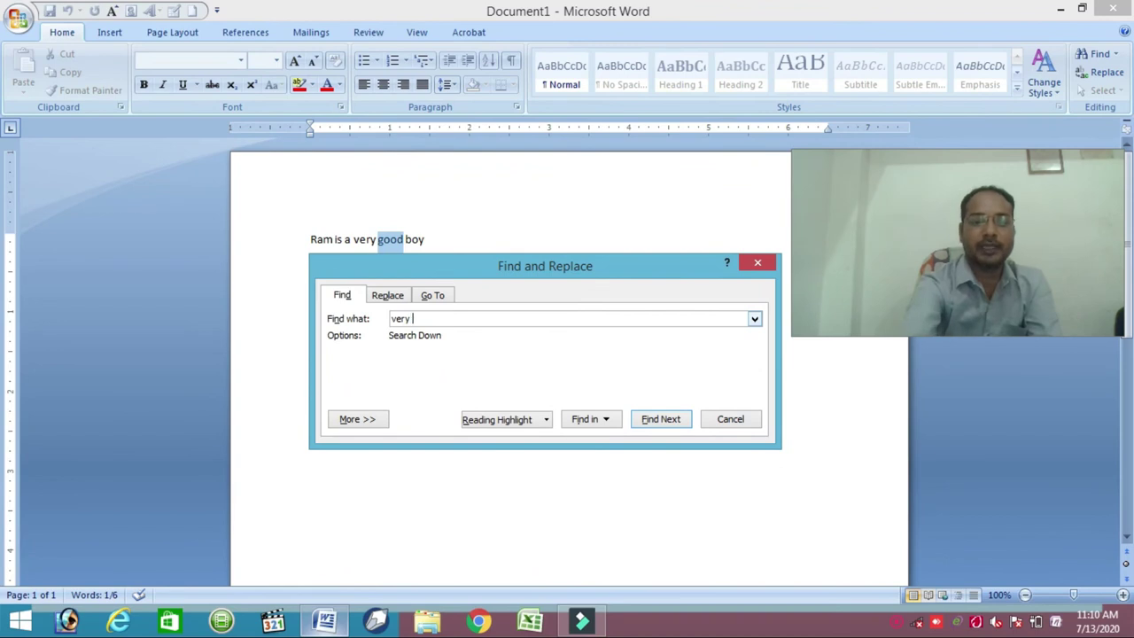
pyautogui.write('ood')
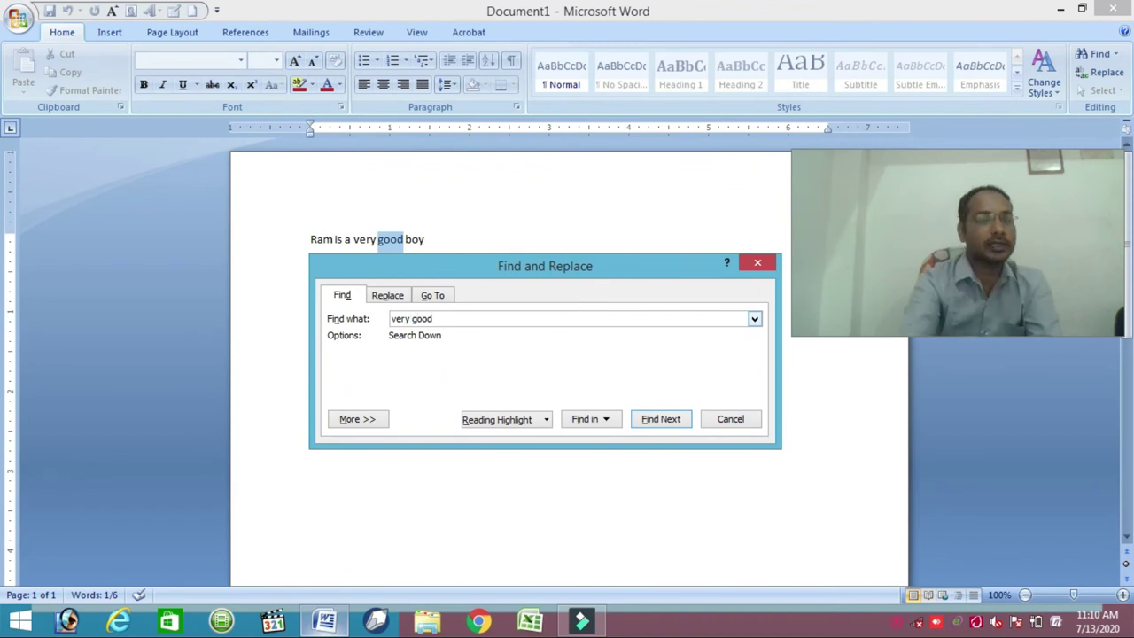
pyautogui.click(585, 418)
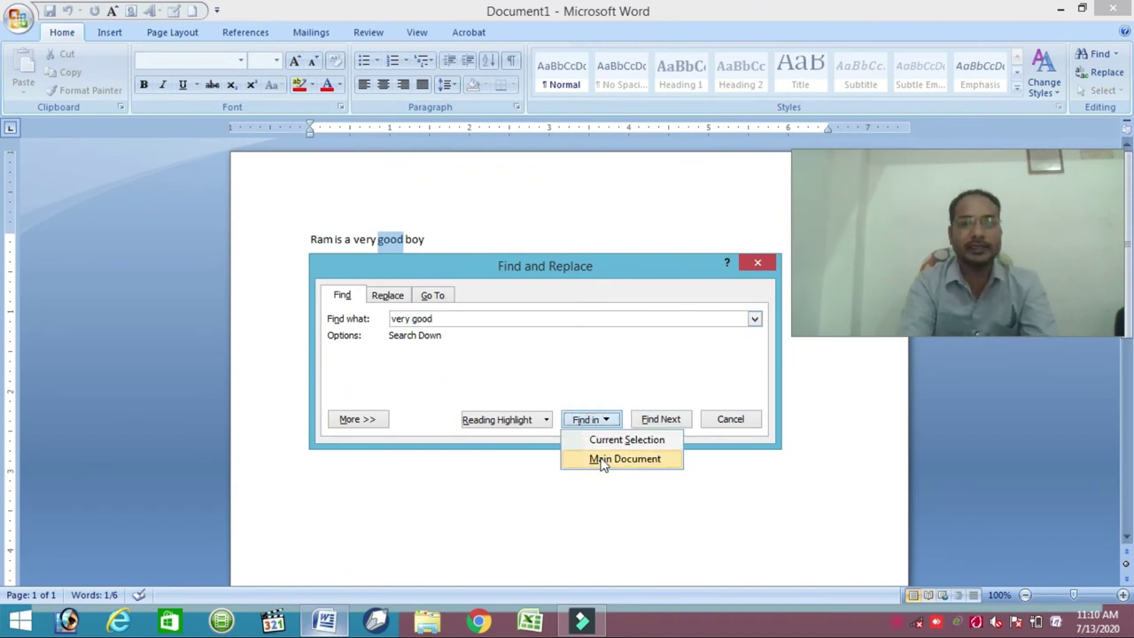
pyautogui.click(601, 459)
pyautogui.click(730, 419)
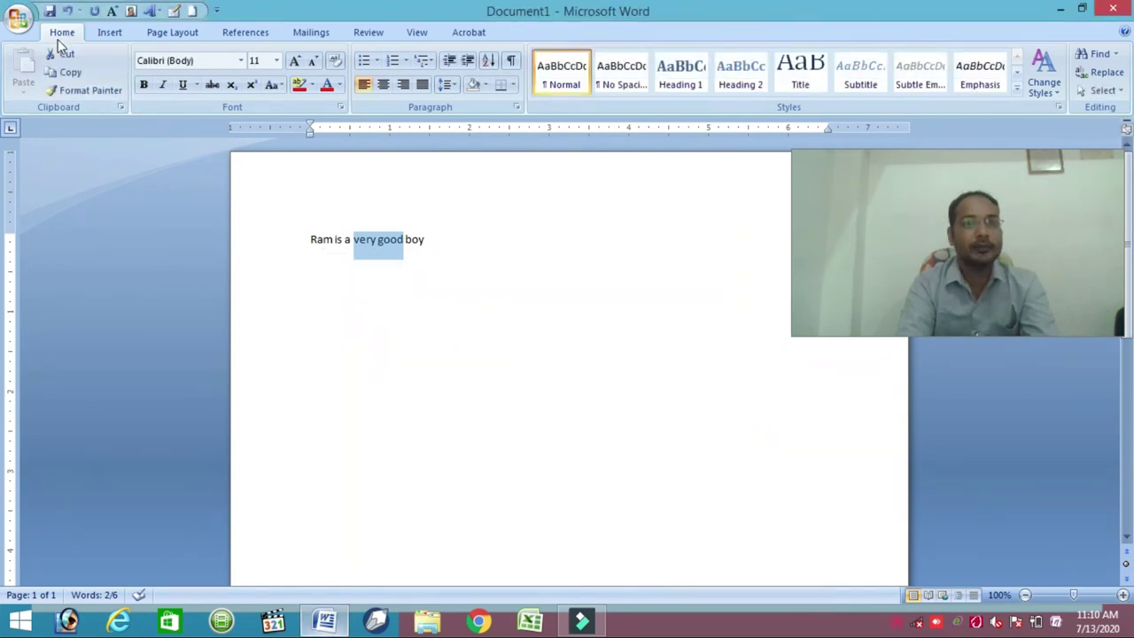
# Step: Replace 'very good' with 'good' using Find and Replace, then close the dialog
pyautogui.click(1103, 75)
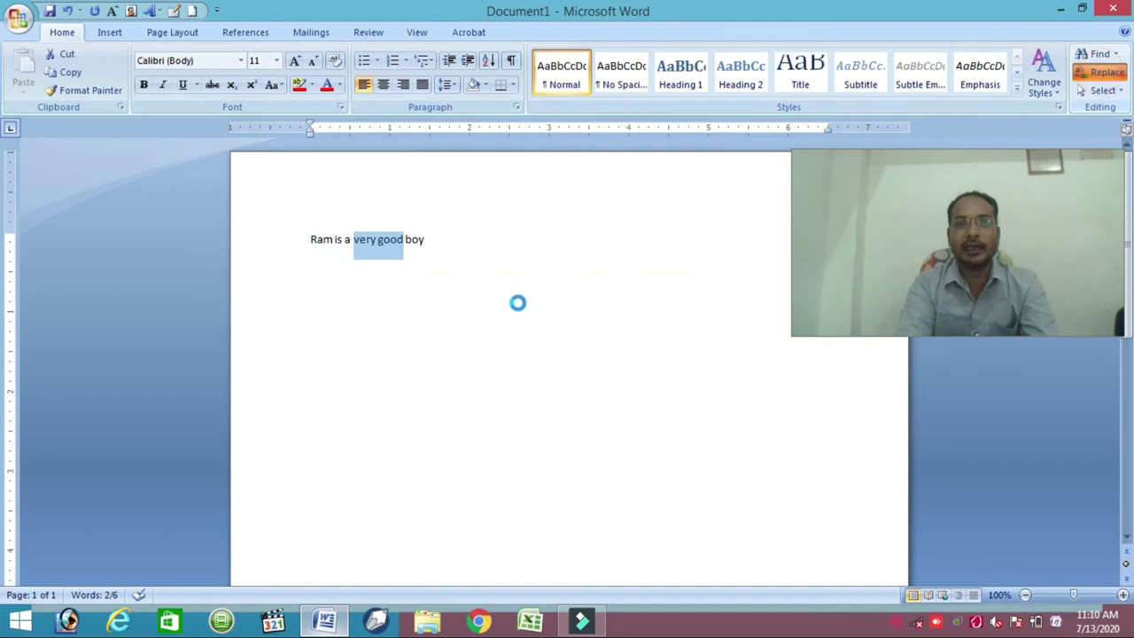
pyautogui.click(413, 421)
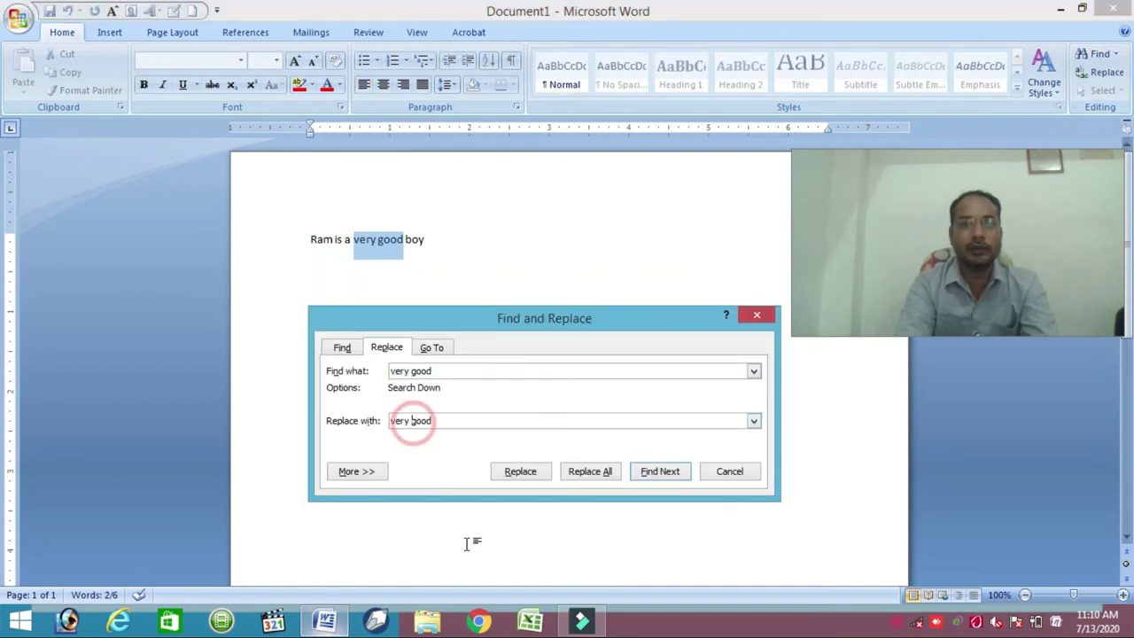
pyautogui.press('BackSpace')
pyautogui.press('BackSpace')
pyautogui.press('BackSpace')
pyautogui.press('BackSpace')
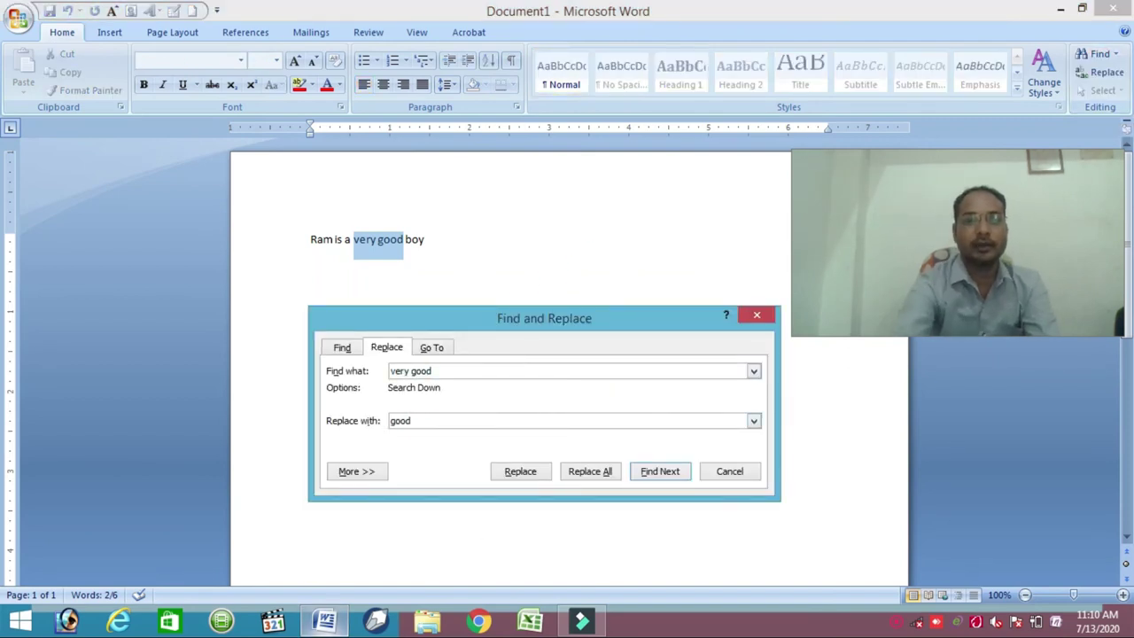
pyautogui.click(510, 473)
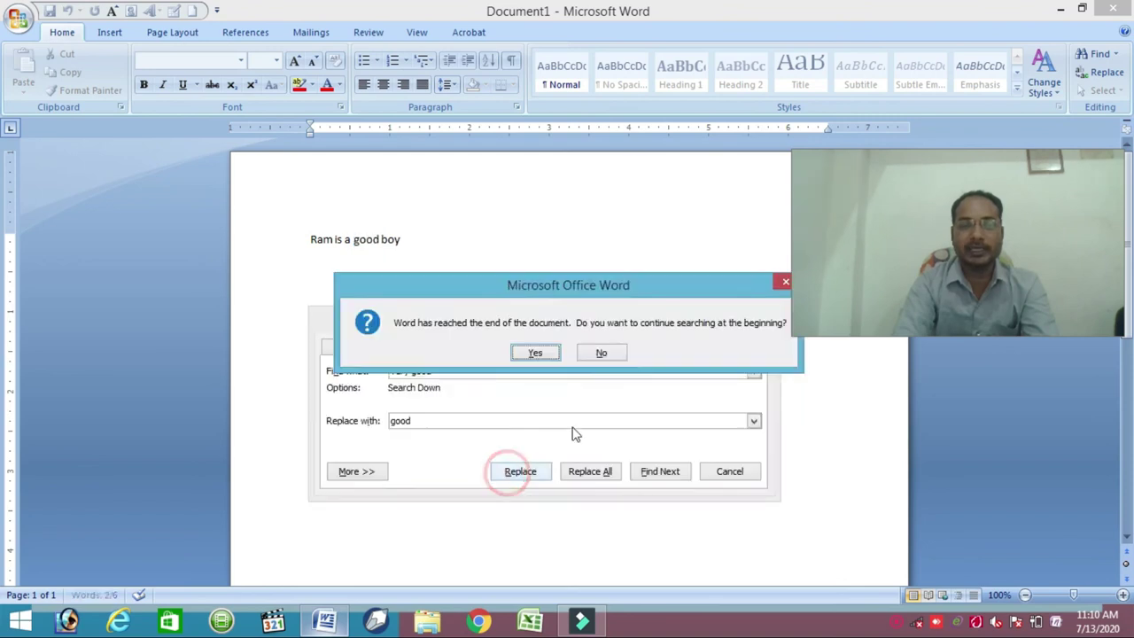
pyautogui.click(538, 353)
pyautogui.click(554, 352)
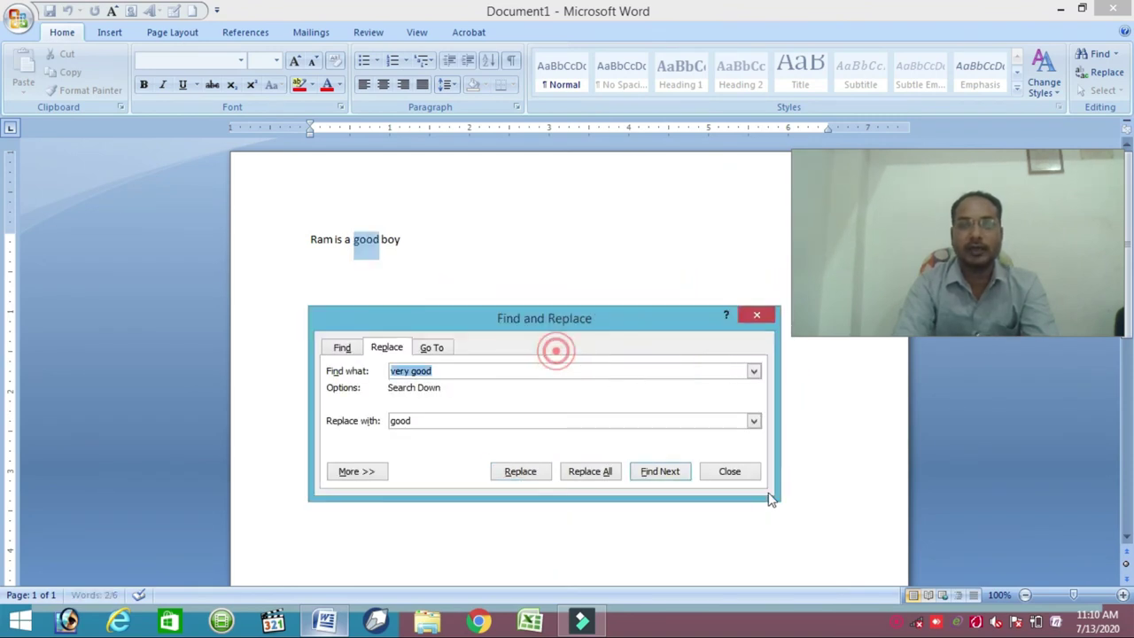
pyautogui.click(734, 470)
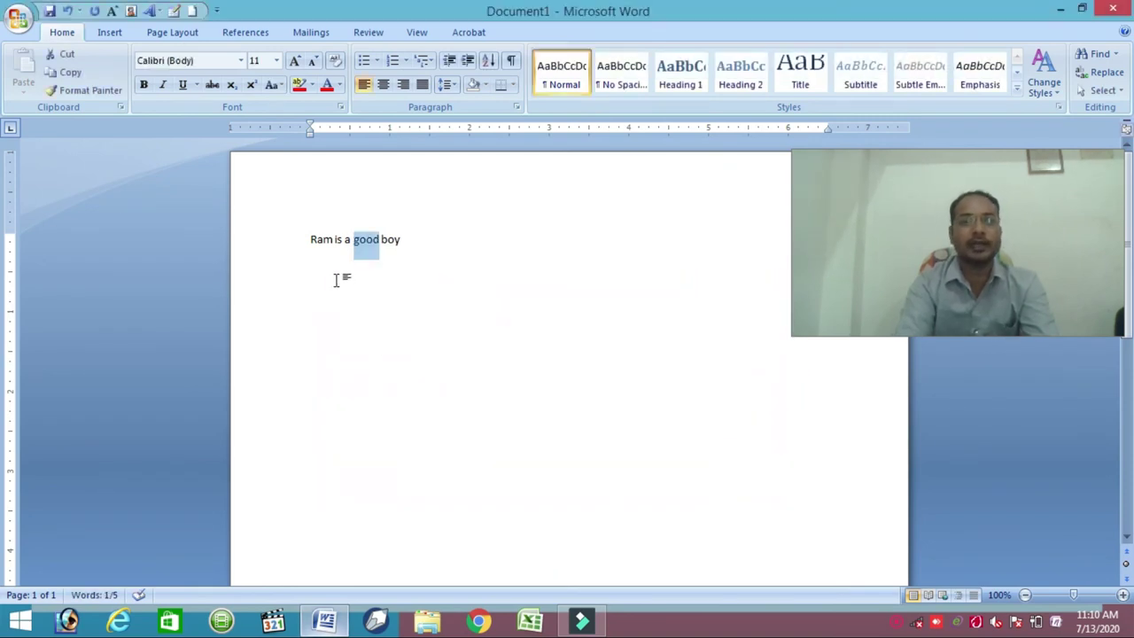